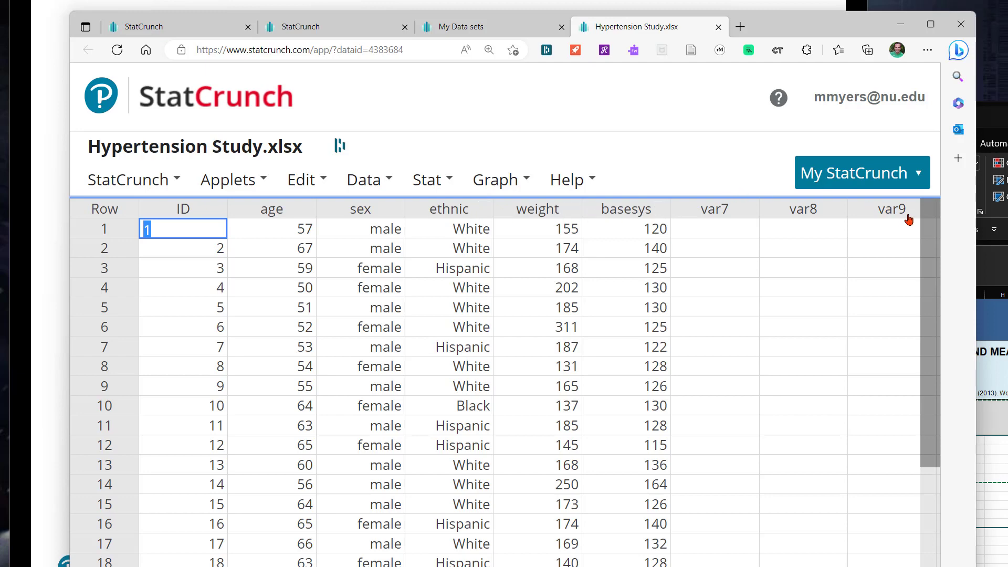
Set up a bar plot with data from the Hypertension Study table, using the sex column
{"action": "mouse_move", "coordinate": [928, 238]}
{"action": "left_mouse_down"}
{"action": "mouse_move", "coordinate": [945, 360]}
{"action": "mouse_move", "coordinate": [942, 499]}
{"action": "mouse_move", "coordinate": [919, 383]}
{"action": "mouse_move", "coordinate": [916, 228]}
{"action": "left_mouse_up"}
{"action": "left_click", "coordinate": [510, 180]}
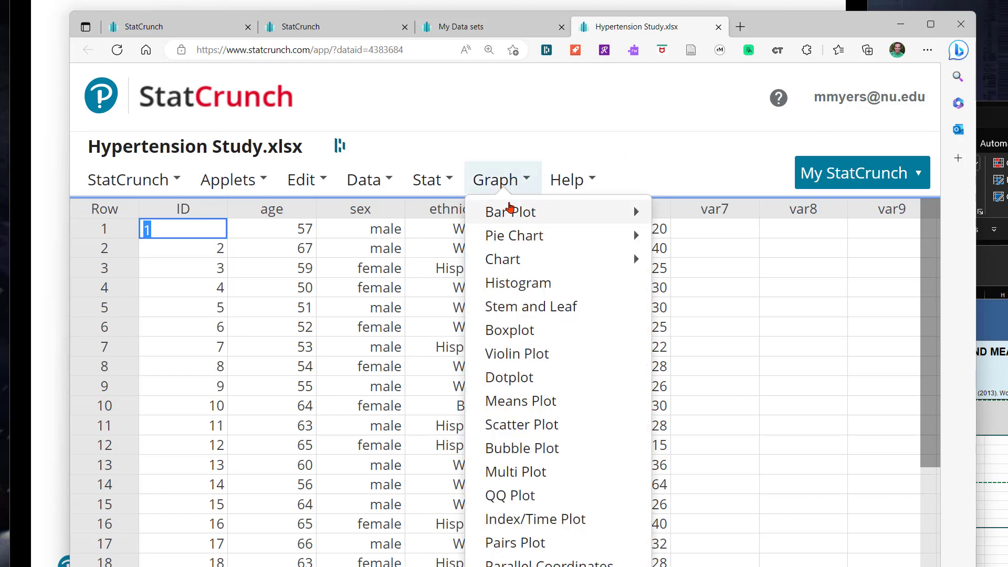
{"action": "mouse_move", "coordinate": [508, 213]}
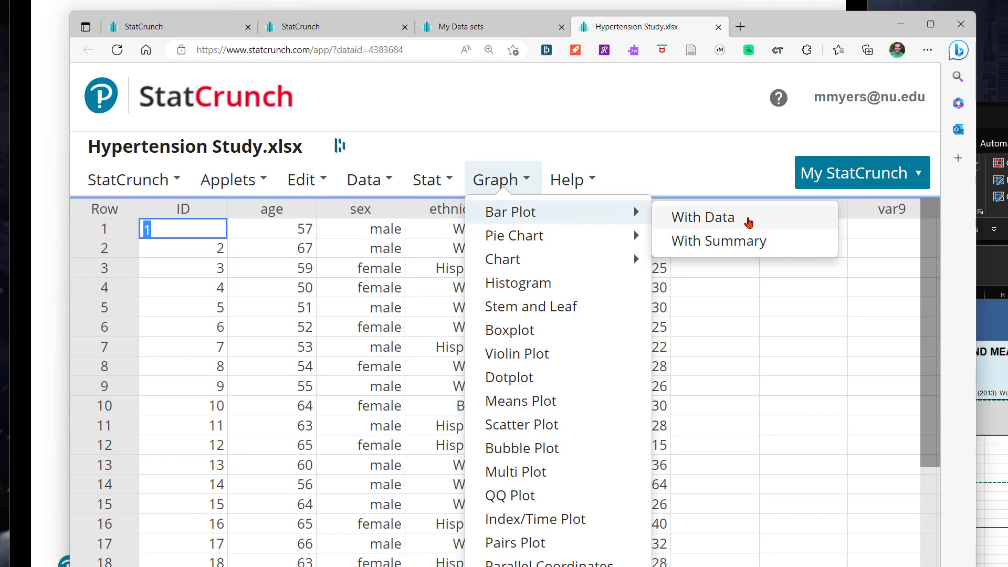
{"action": "left_click", "coordinate": [748, 223]}
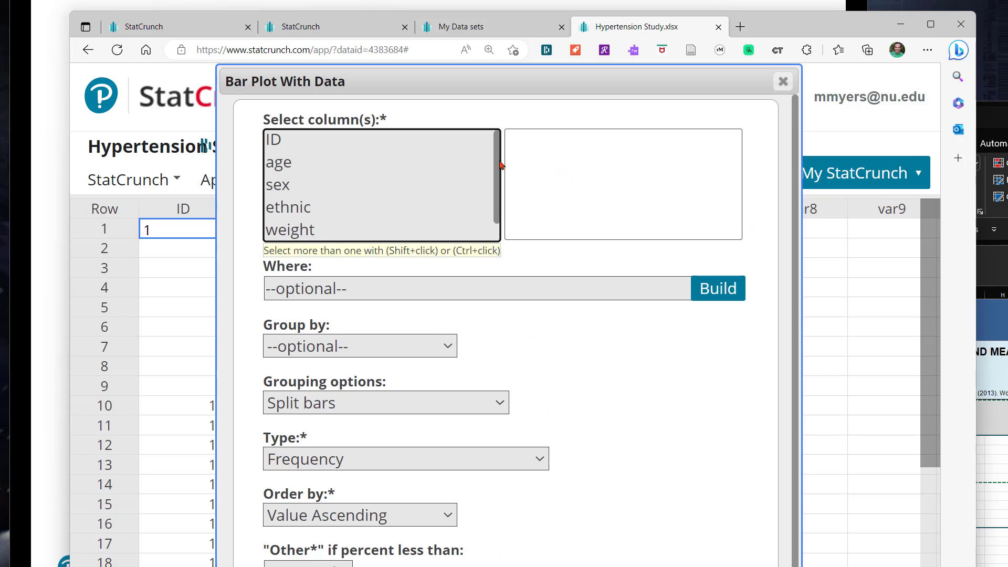
{"action": "scroll", "coordinate": [432, 182], "scroll_direction": "down", "scroll_amount": 1}
{"action": "left_click", "coordinate": [272, 173]}
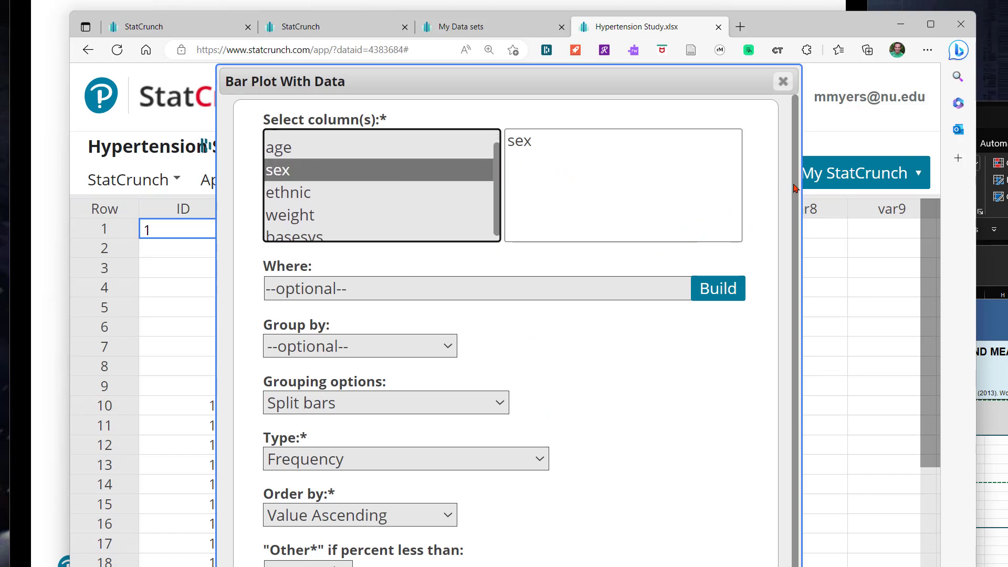
{"action": "left_click_drag", "start_coordinate": [795, 188], "coordinate": [797, 339]}
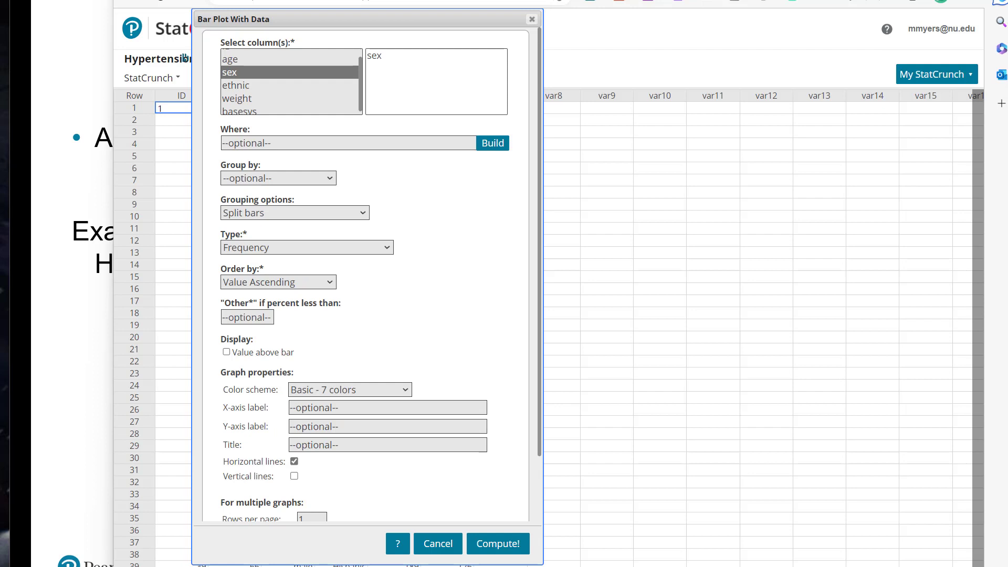
{"action": "left_click", "coordinate": [380, 56]}
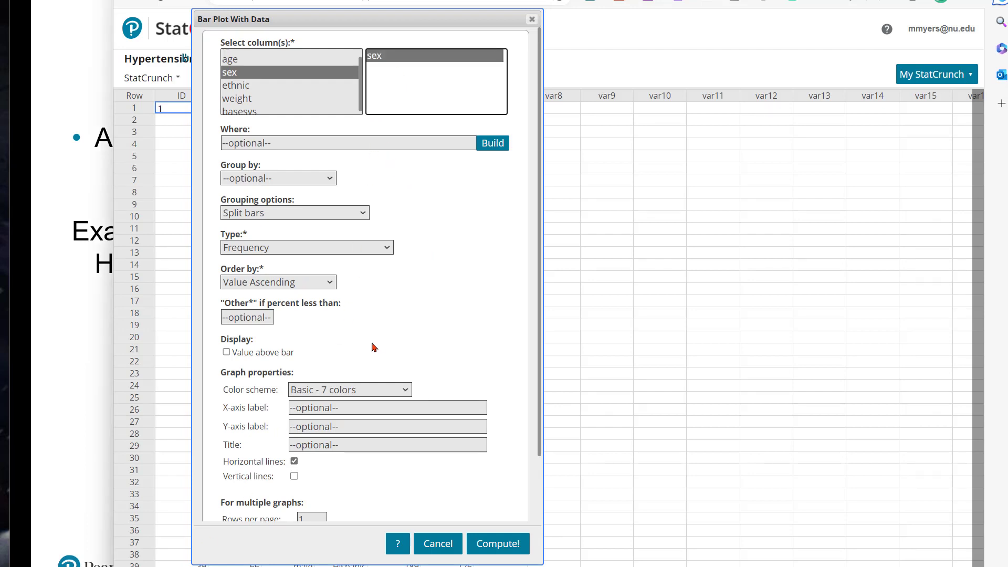
Label the X-axis "Sex" and the Y-axis "Freq", title the bar plot "study makeup", and compute the graph
{"action": "left_click", "coordinate": [331, 407]}
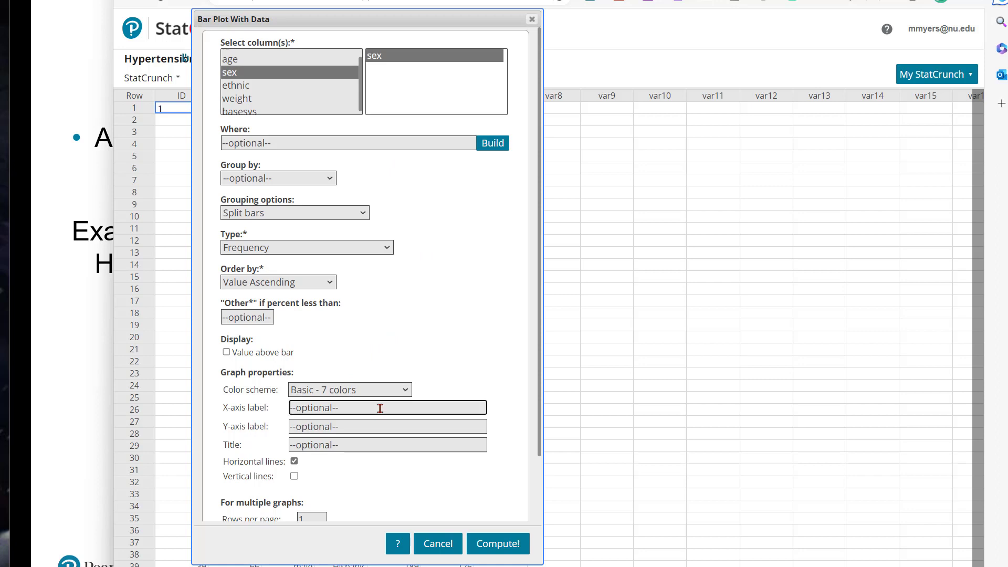
{"action": "type", "text": "Sex"}
{"action": "left_click", "coordinate": [360, 427]}
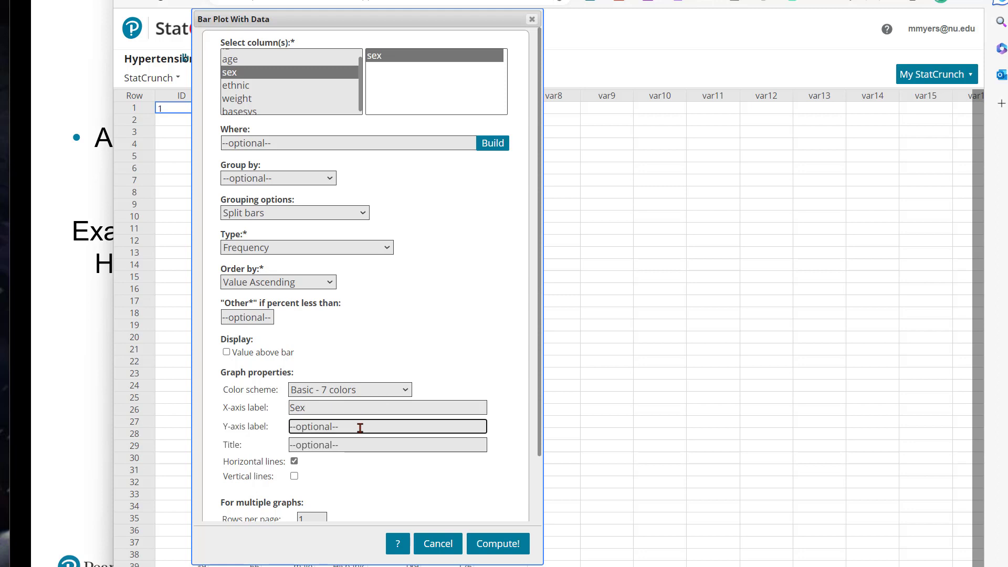
{"action": "type", "text": "Freq"}
{"action": "left_click", "coordinate": [340, 445]}
{"action": "type", "text": "s"}
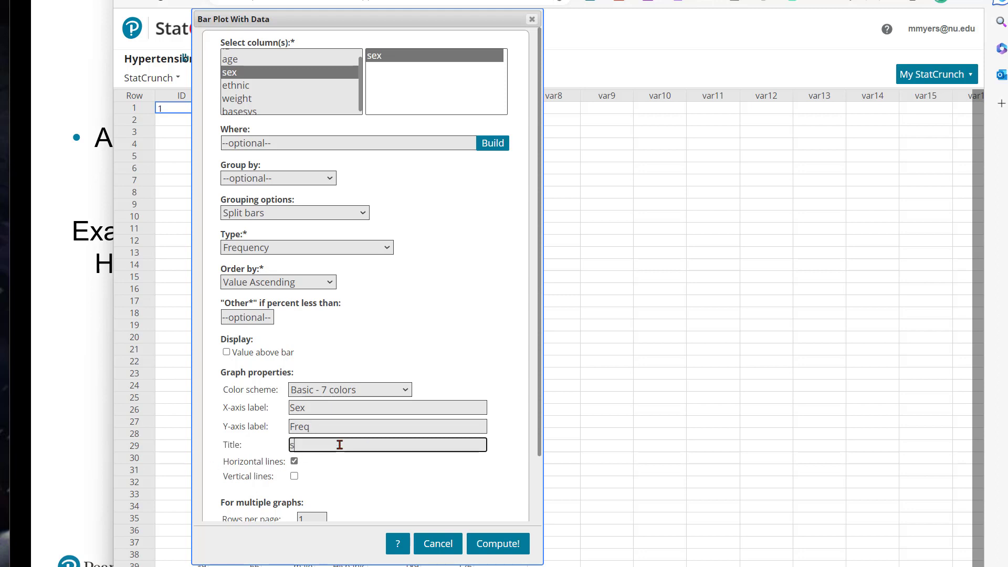
{"action": "type", "text": "tudy makeup"}
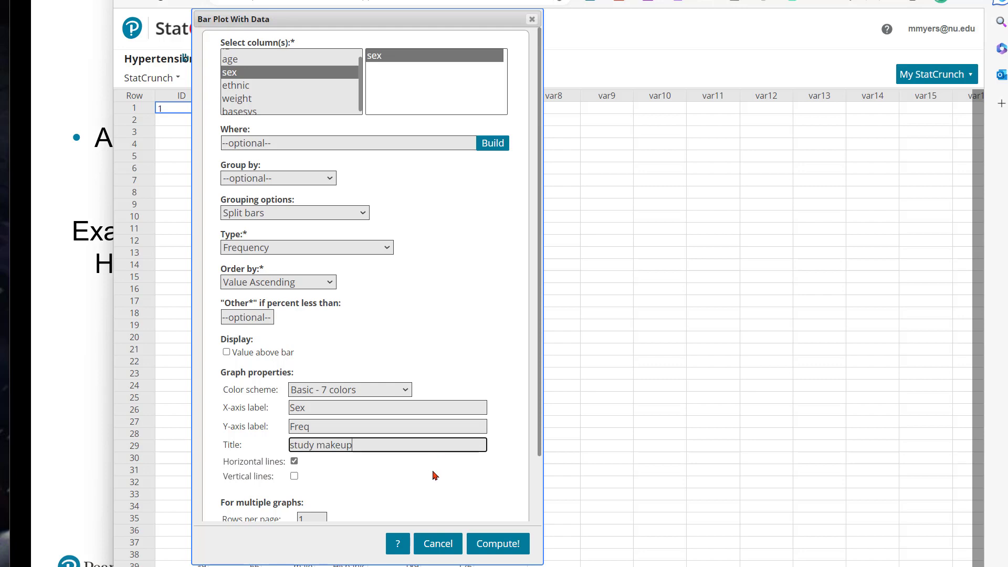
{"action": "left_click", "coordinate": [501, 543]}
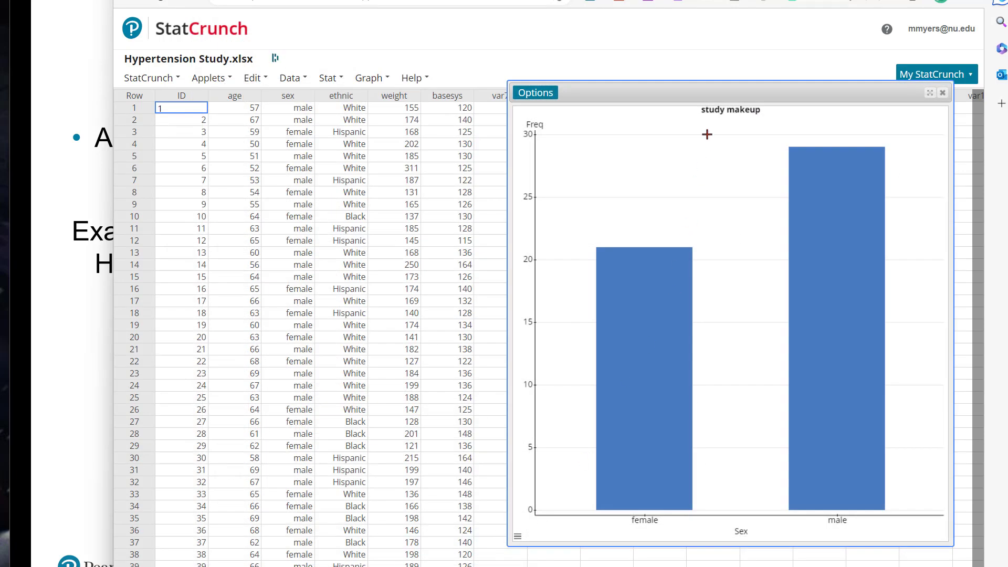
{"action": "left_click_drag", "start_coordinate": [708, 95], "coordinate": [598, 48]}
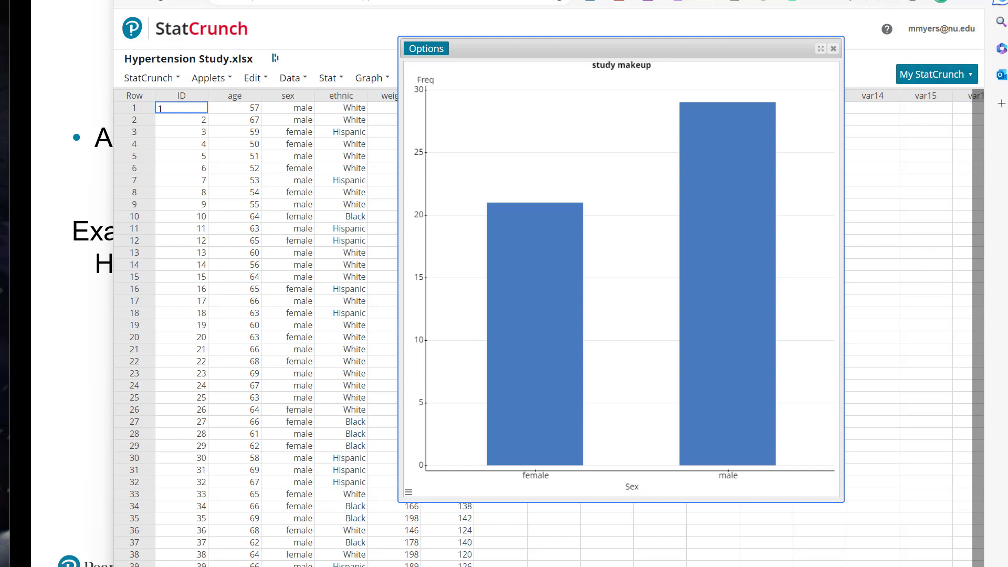
Bring the lecture slides forward and advance to the example on the Fertility Rates 1970 data
{"action": "left_click_drag", "start_coordinate": [876, 0], "coordinate": [741, 209]}
{"action": "left_click", "coordinate": [1007, 112]}
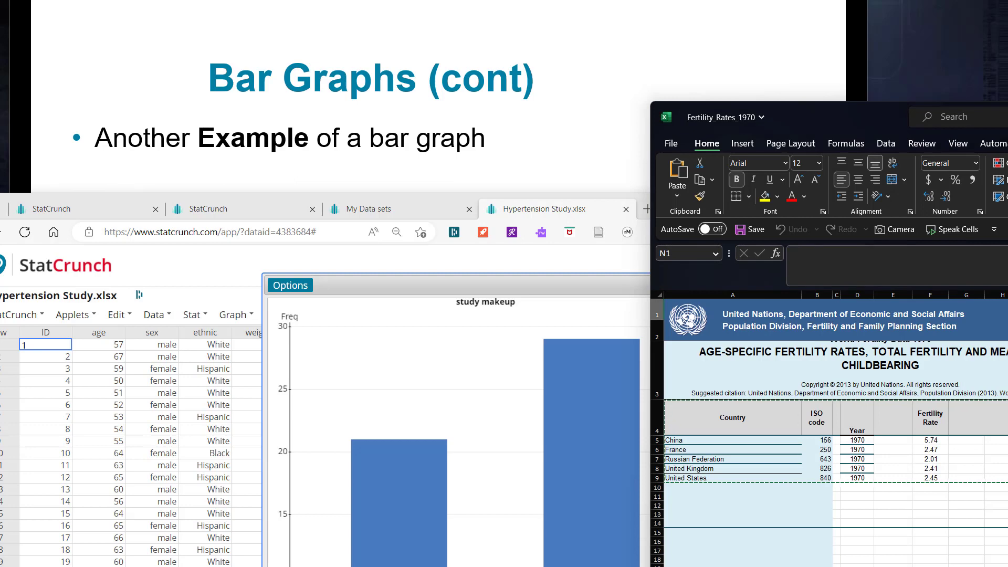
{"action": "left_click_drag", "start_coordinate": [1007, 112], "coordinate": [685, 12]}
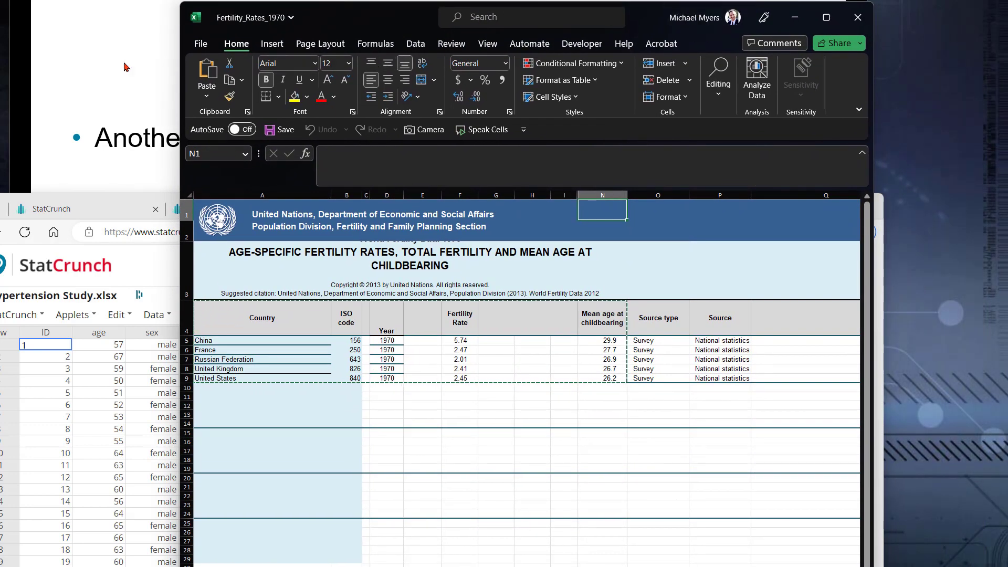
{"action": "left_click_drag", "start_coordinate": [678, 17], "coordinate": [1007, 269]}
{"action": "left_click", "coordinate": [730, 91]}
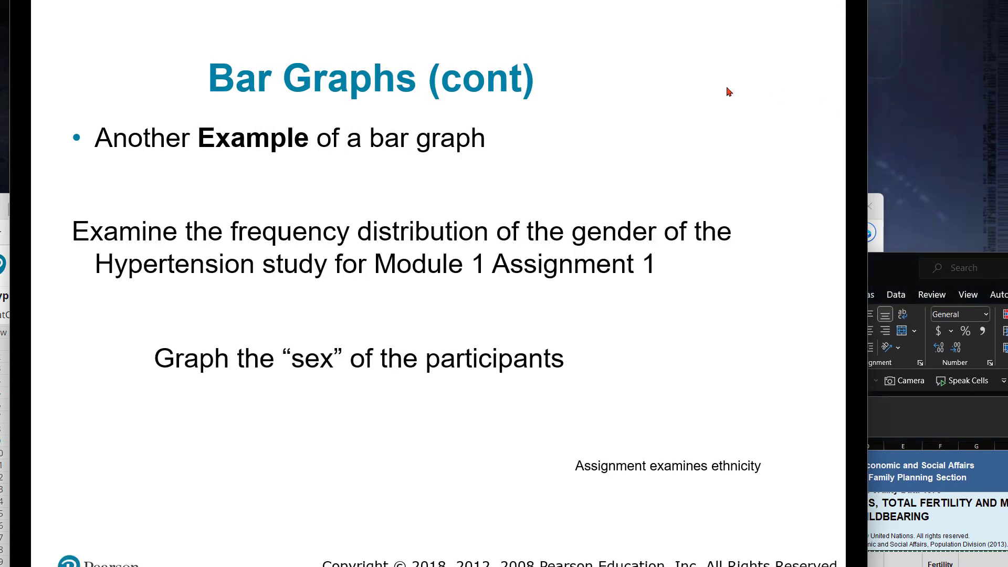
{"action": "left_click", "coordinate": [698, 95]}
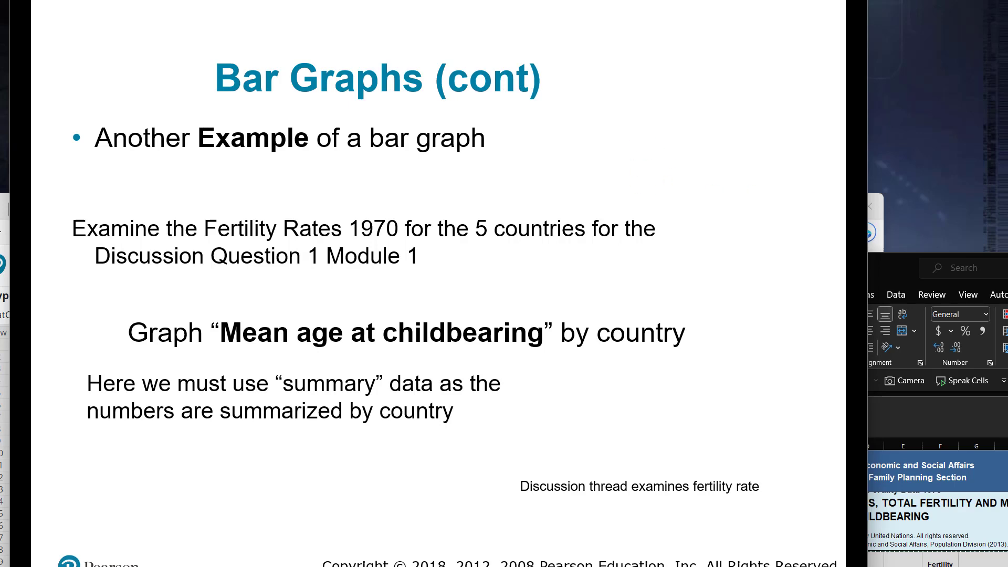
Switch back to the StatCrunch browser window and open the empty untitled data table
{"action": "key", "text": "alt+Tab"}
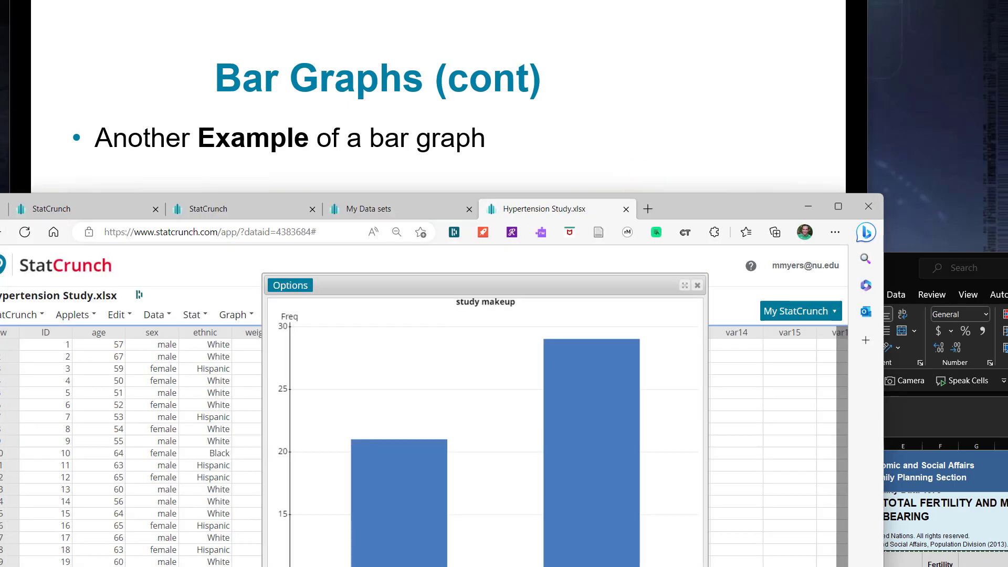
{"action": "left_click_drag", "start_coordinate": [690, 212], "coordinate": [767, 19]}
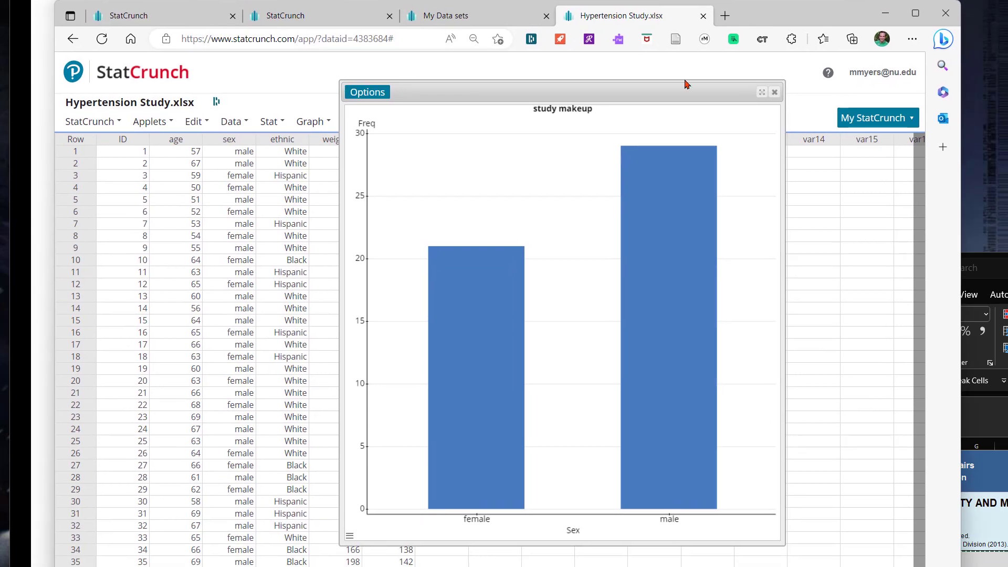
{"action": "left_click", "coordinate": [322, 20]}
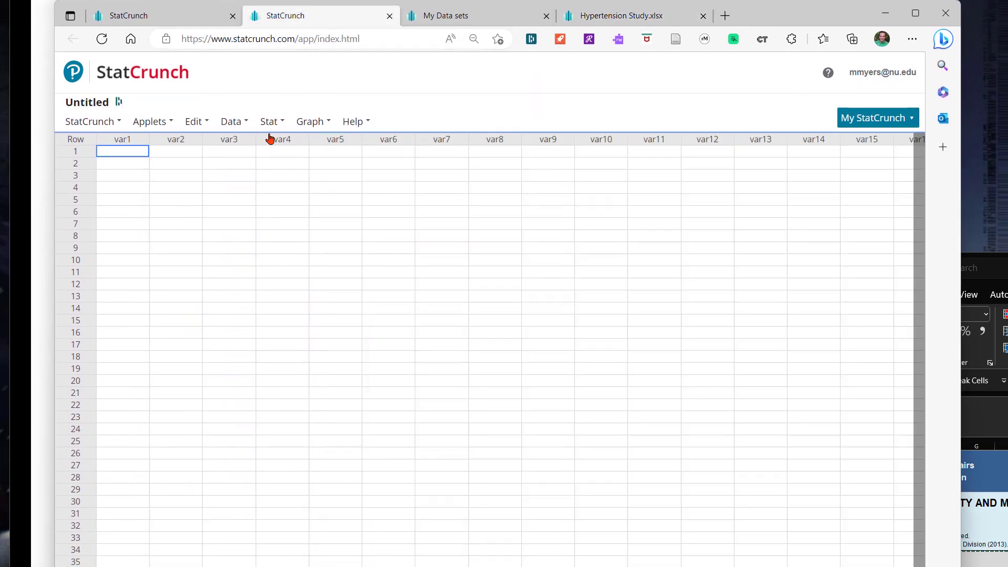
Copy the fertility table A4:N9 from the Excel workbook Fertility_Rates_1970 and paste it into the empty StatCrunch table, starting at the var1 header
{"action": "left_click_drag", "start_coordinate": [1007, 264], "coordinate": [872, 62]}
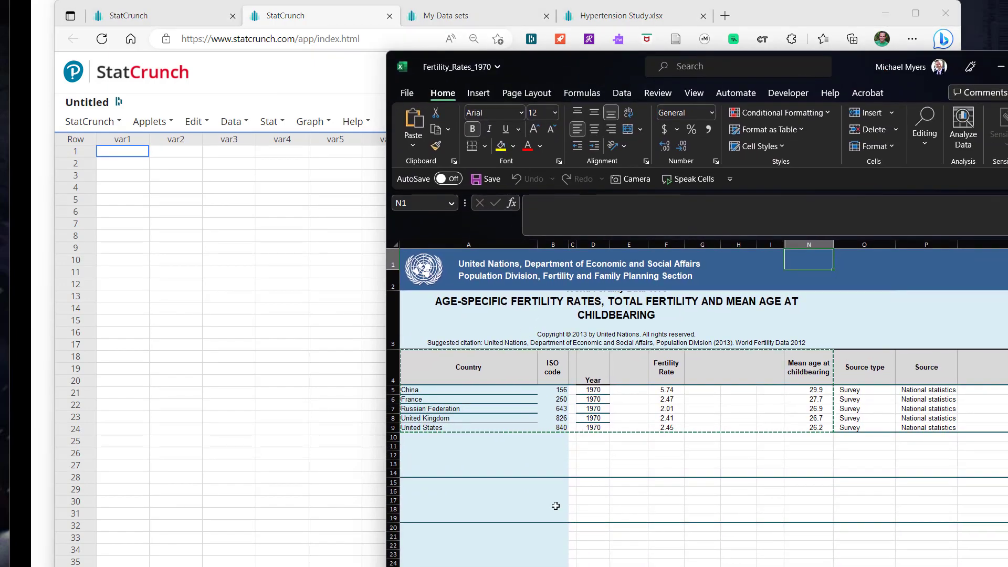
{"action": "mouse_move", "coordinate": [499, 379]}
{"action": "left_mouse_down"}
{"action": "mouse_move", "coordinate": [486, 371]}
{"action": "mouse_move", "coordinate": [720, 373]}
{"action": "mouse_move", "coordinate": [794, 387]}
{"action": "mouse_move", "coordinate": [810, 428]}
{"action": "left_mouse_up"}
{"action": "key", "text": "ctrl+c"}
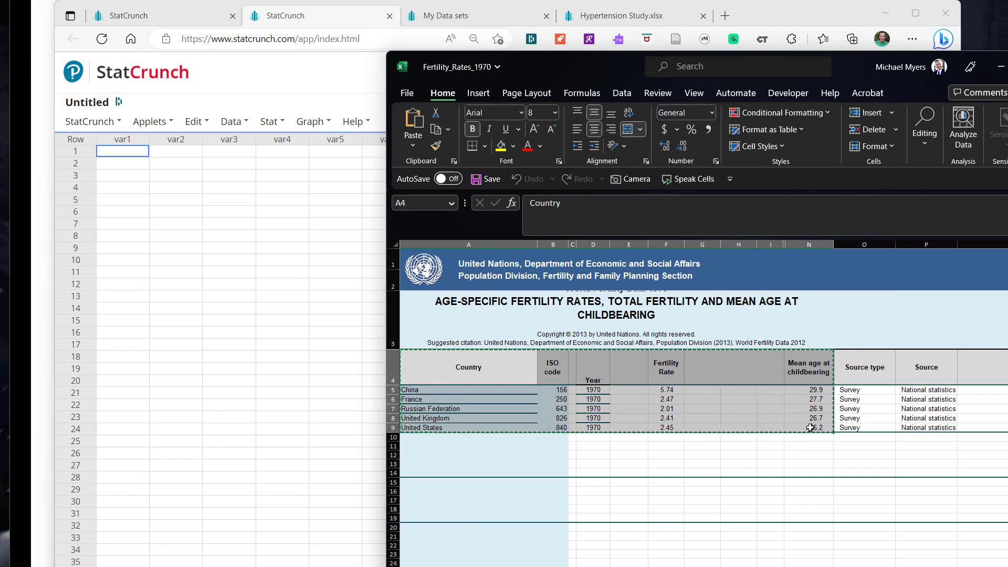
{"action": "left_click", "coordinate": [141, 145]}
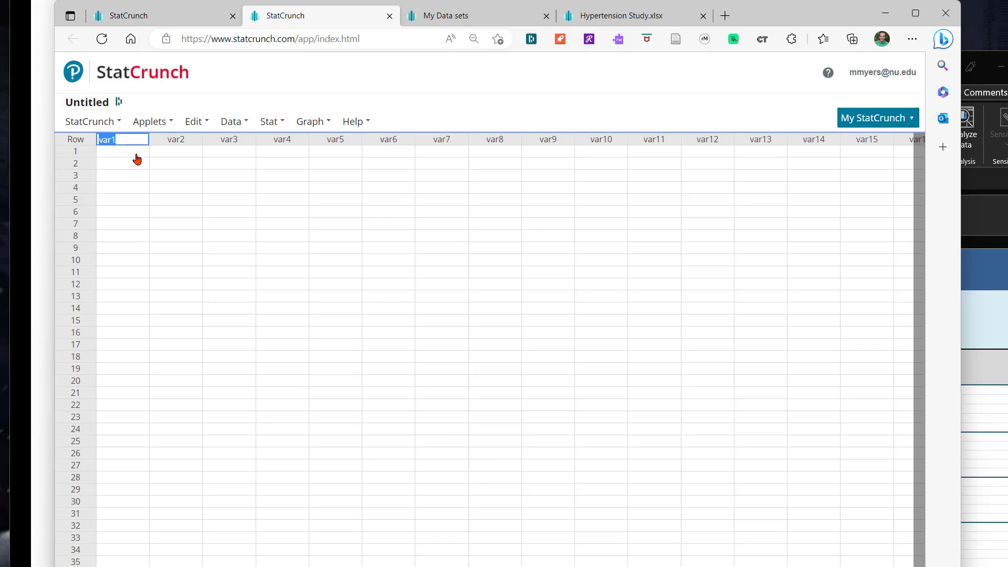
{"action": "key", "text": "ctrl+v"}
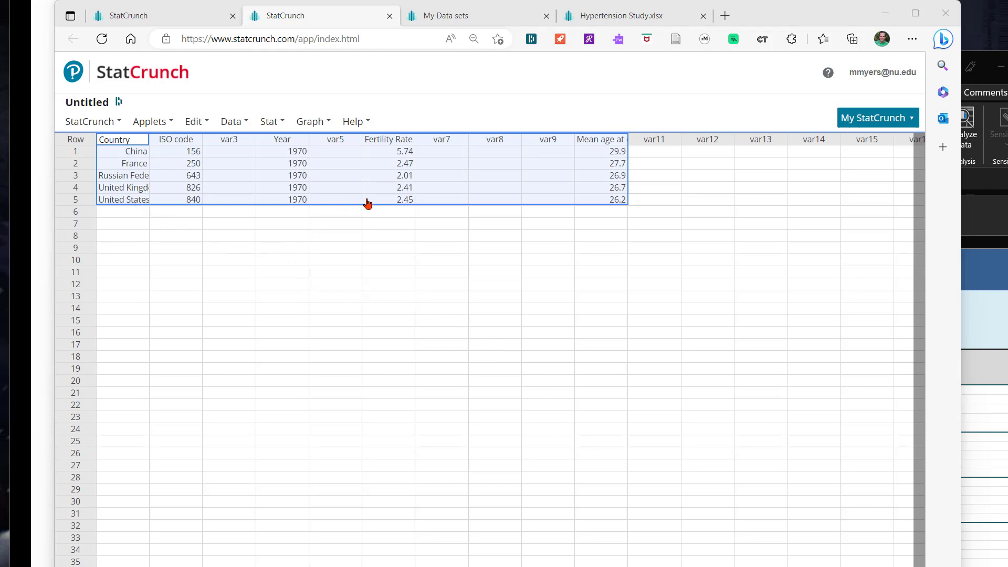
{"action": "left_click", "coordinate": [668, 236]}
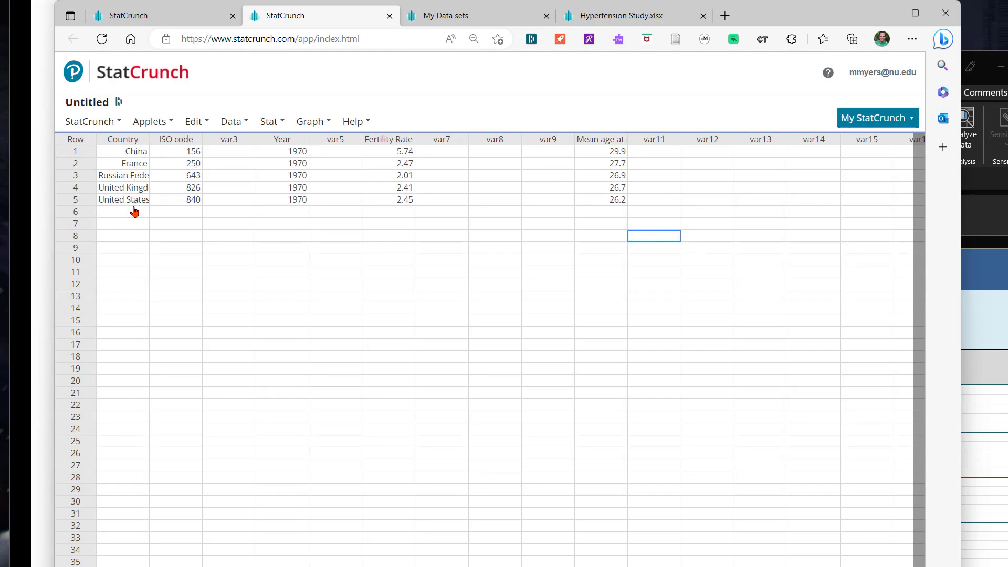
Set up a bar plot with summary data, using Country for the categories and Mean age at childbearing for the counts
{"action": "left_click", "coordinate": [313, 123]}
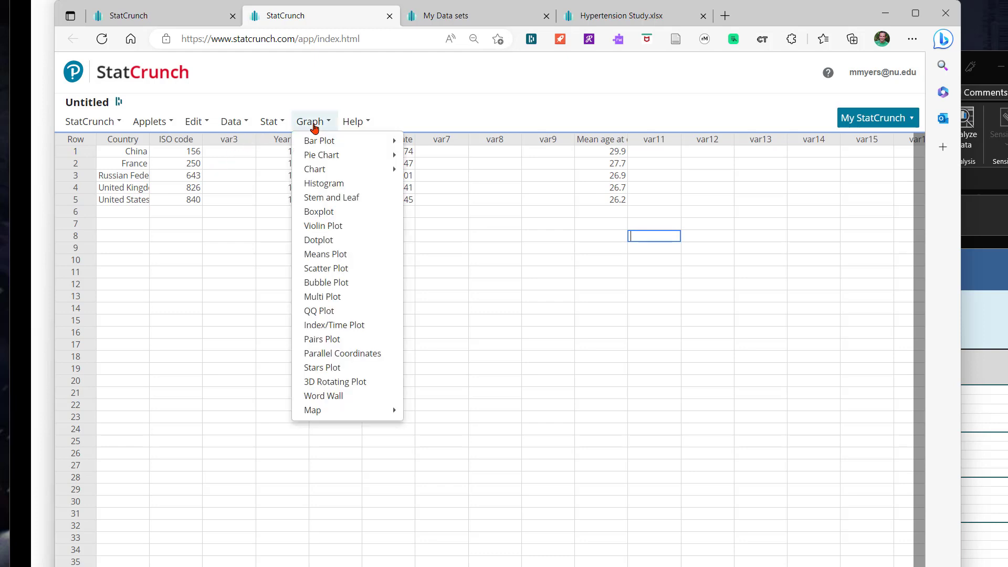
{"action": "mouse_move", "coordinate": [339, 142]}
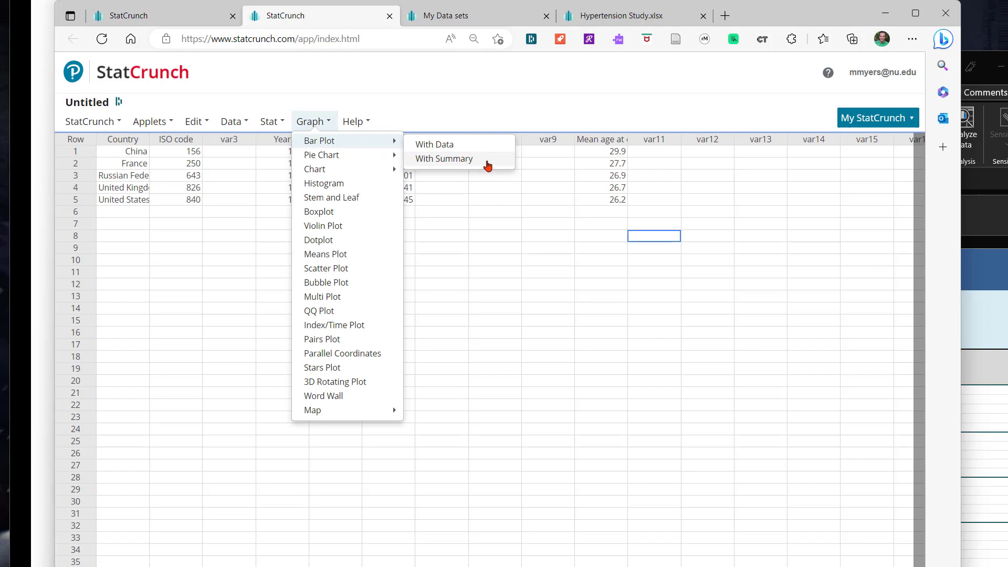
{"action": "left_click", "coordinate": [488, 166]}
{"action": "left_click_drag", "start_coordinate": [498, 265], "coordinate": [573, 80]}
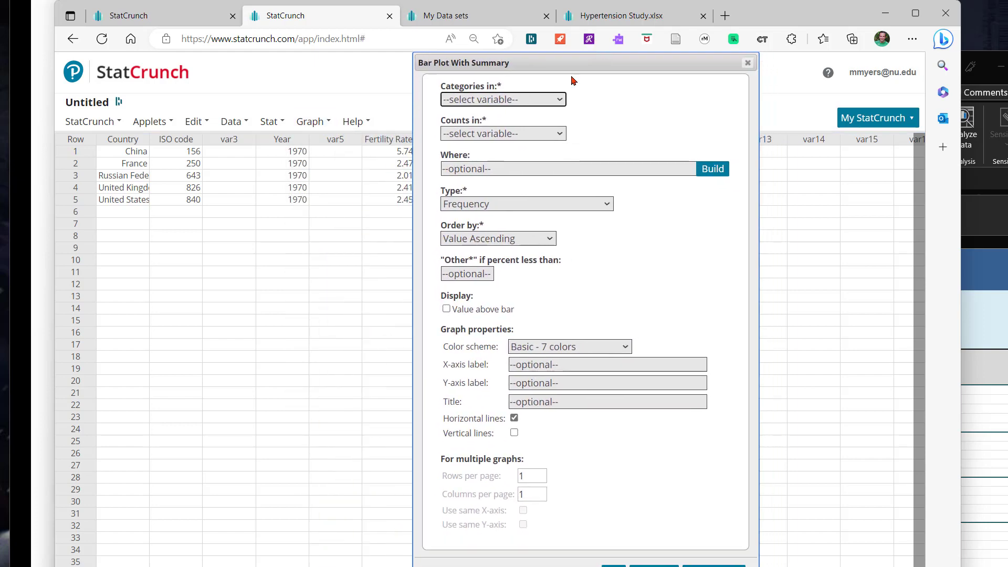
{"action": "left_click", "coordinate": [559, 101]}
{"action": "left_click", "coordinate": [516, 131]}
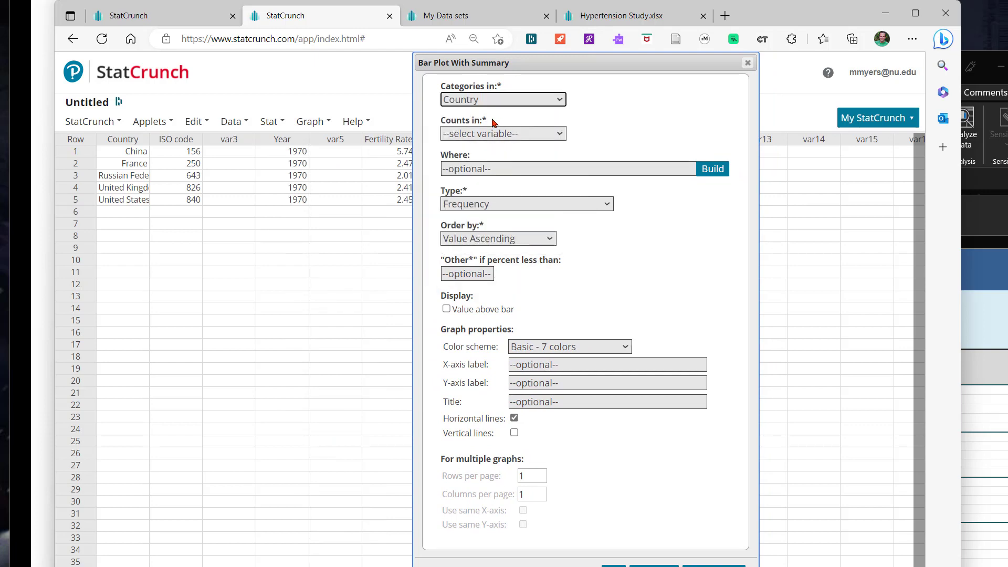
{"action": "left_click", "coordinate": [559, 135]}
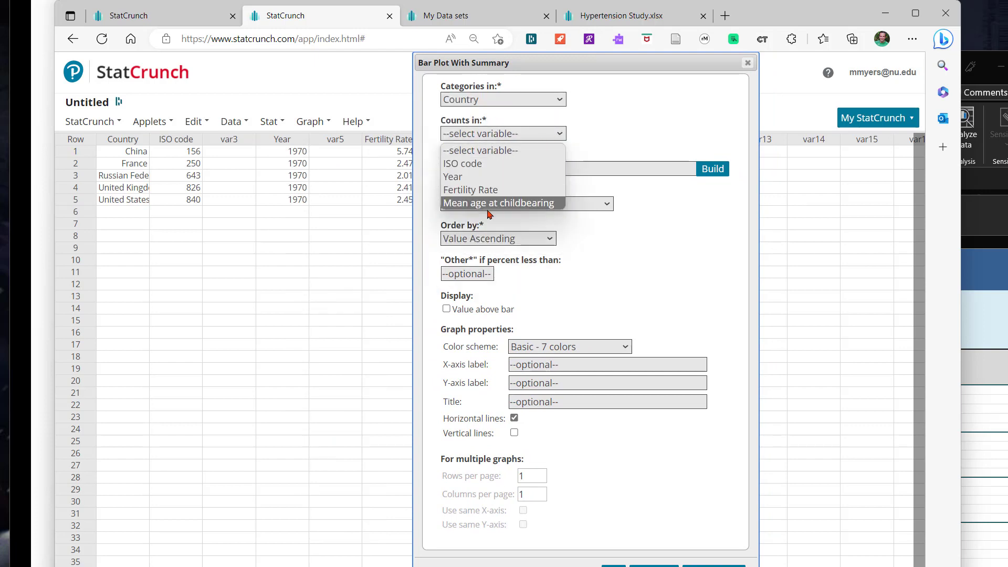
{"action": "left_click", "coordinate": [519, 205]}
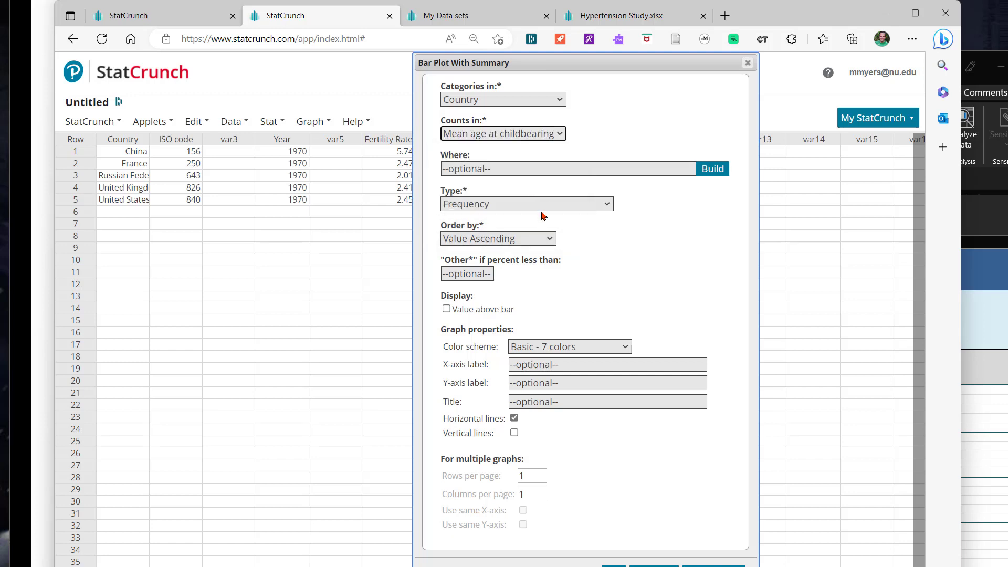
Label the X-axis "Country" and the Y-axis "Mean age at child Bearing", title the plot "Fertility Data", and compute it
{"action": "left_click", "coordinate": [536, 364]}
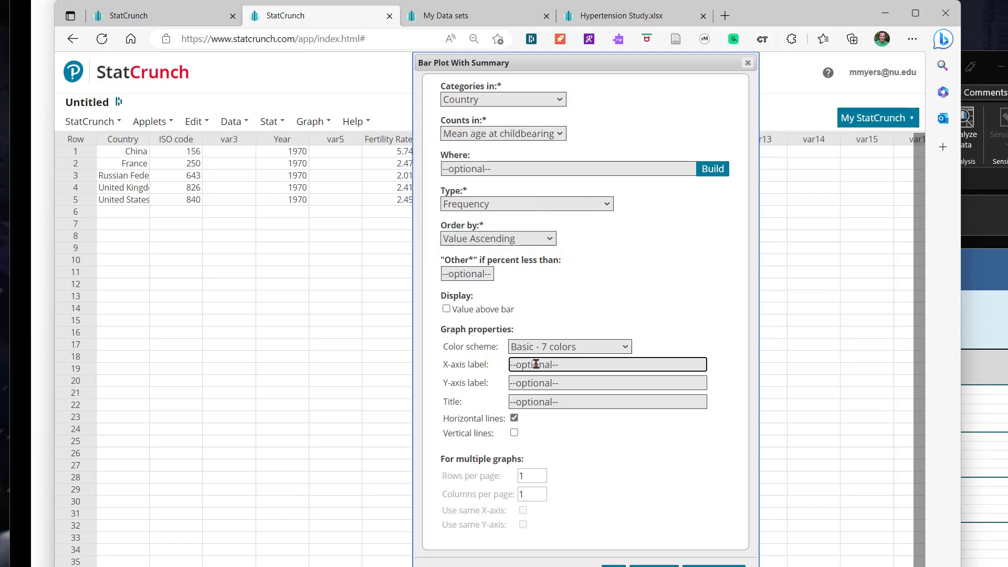
{"action": "type", "text": "Country"}
{"action": "left_click", "coordinate": [541, 384]}
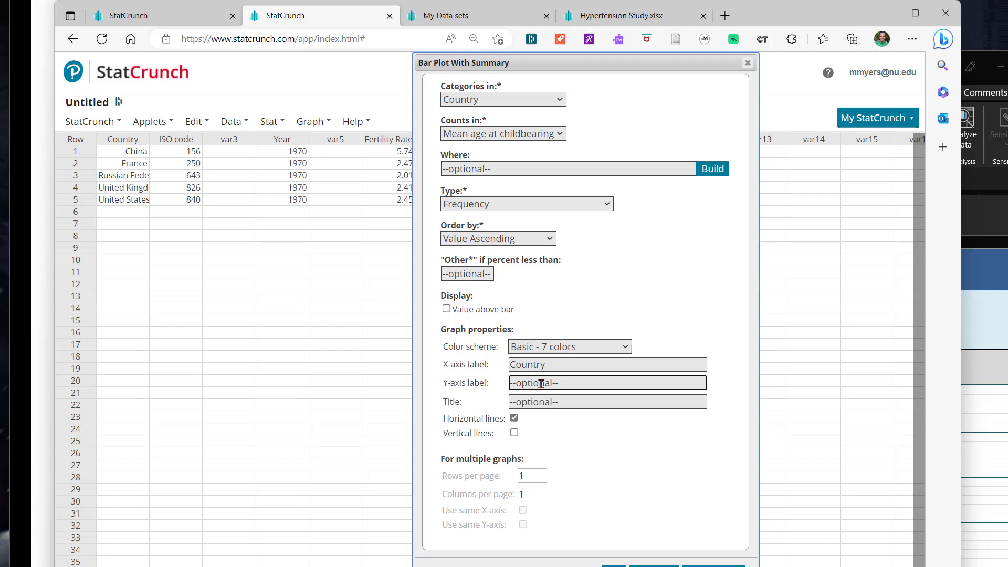
{"action": "type", "text": "Mean age at child"}
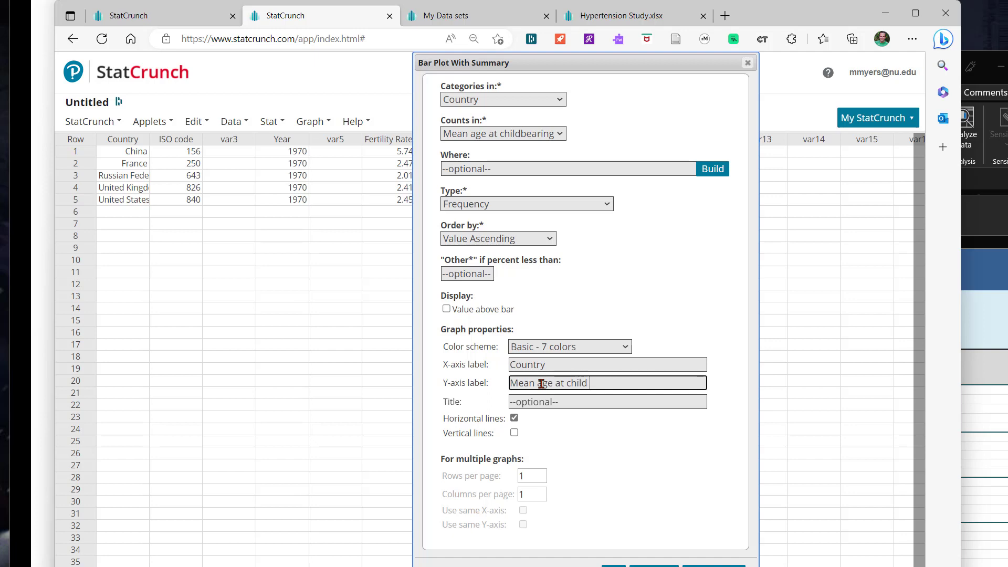
{"action": "type", "text": " Bearing"}
{"action": "left_click", "coordinate": [555, 403]}
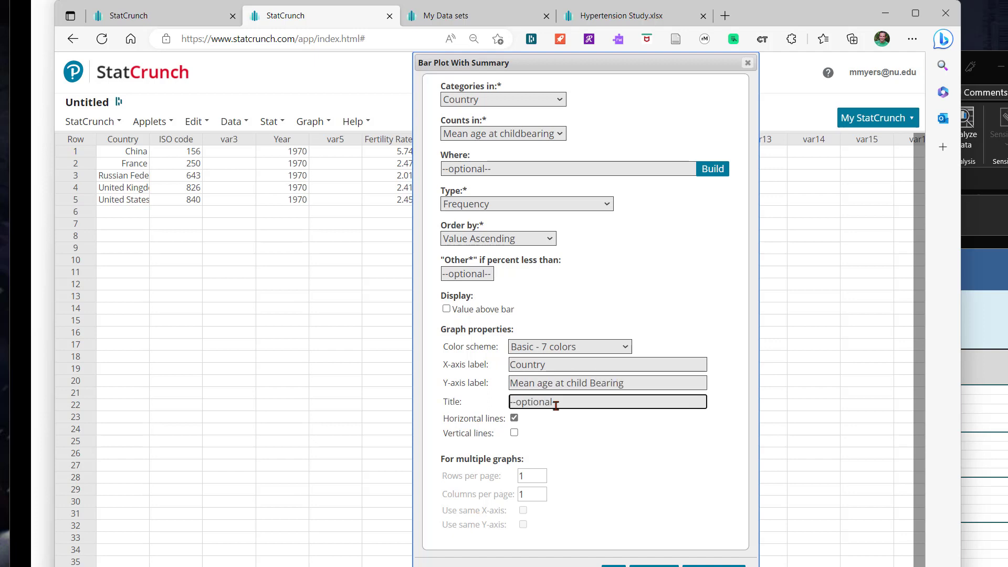
{"action": "type", "text": "Fertility Data"}
{"action": "left_click", "coordinate": [716, 540]}
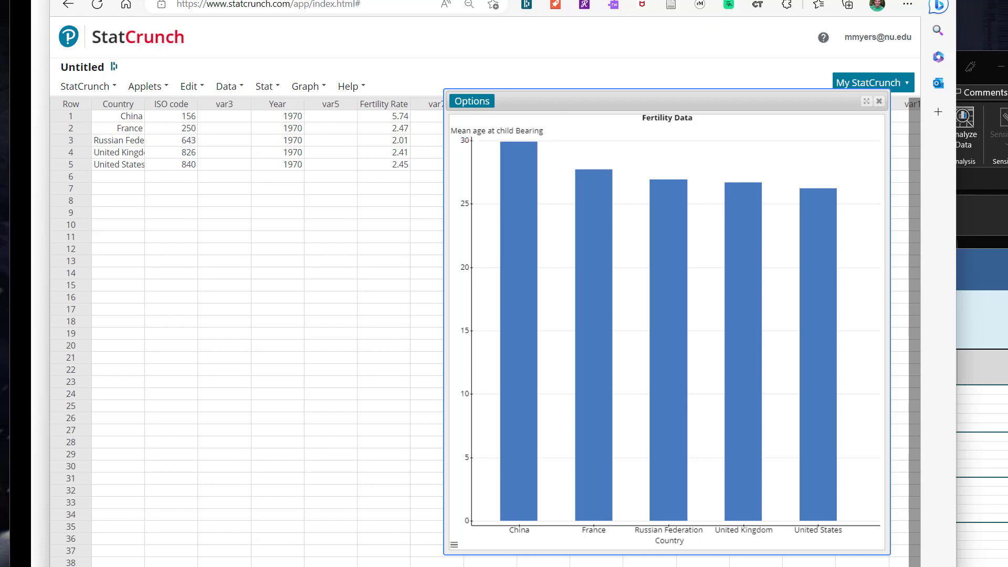
Move the StatCrunch and Excel windows off the slides and advance the presentation to the marital status pie chart example
{"action": "left_click_drag", "start_coordinate": [818, 0], "coordinate": [1007, 388]}
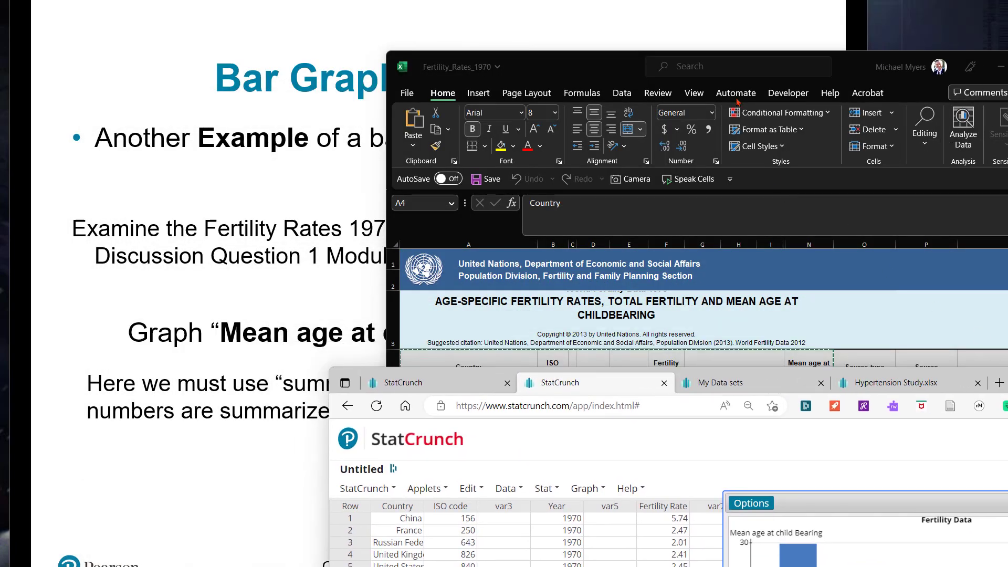
{"action": "left_click_drag", "start_coordinate": [566, 69], "coordinate": [923, 171]}
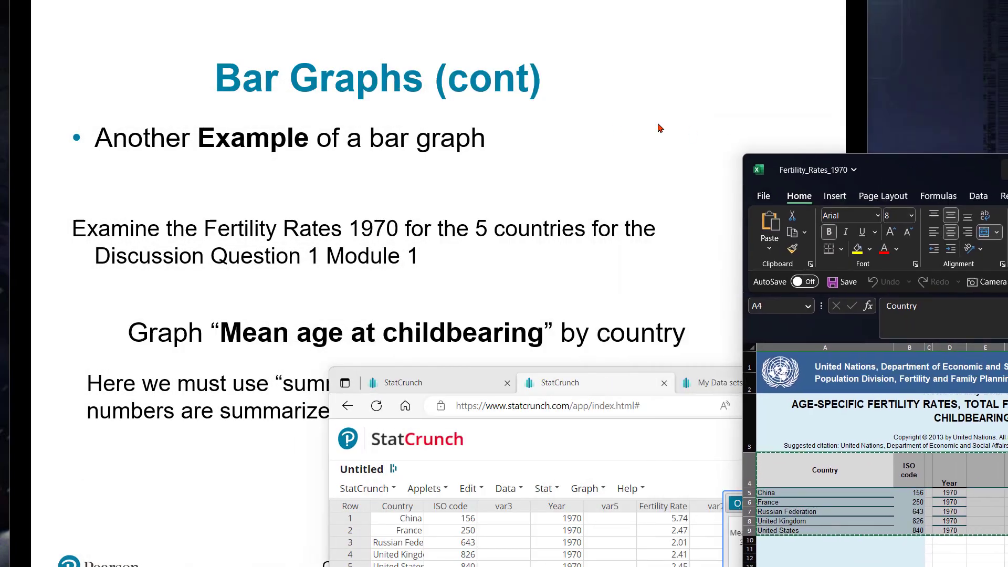
{"action": "left_click", "coordinate": [606, 128]}
{"action": "left_click", "coordinate": [581, 171]}
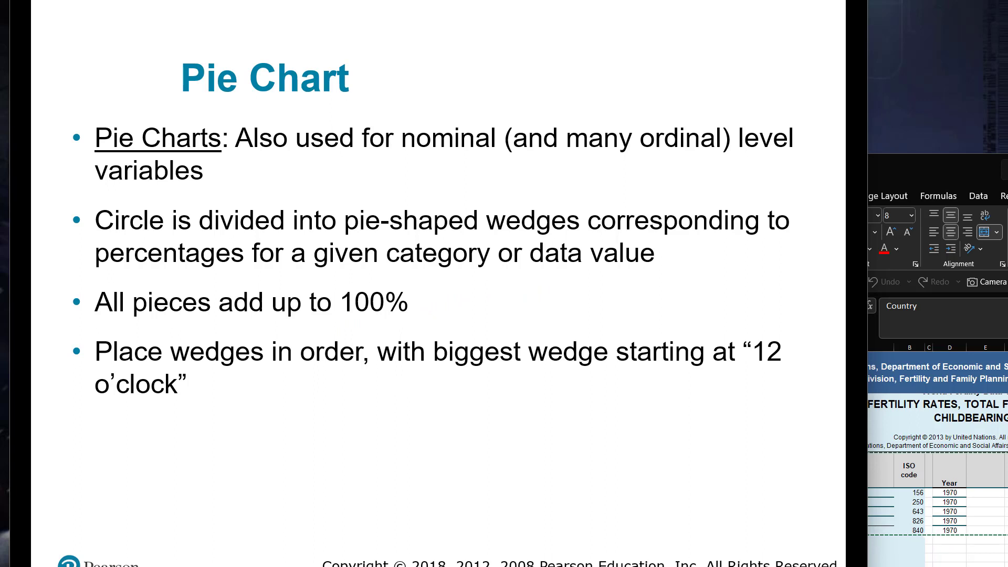
{"action": "left_click", "coordinate": [378, 405]}
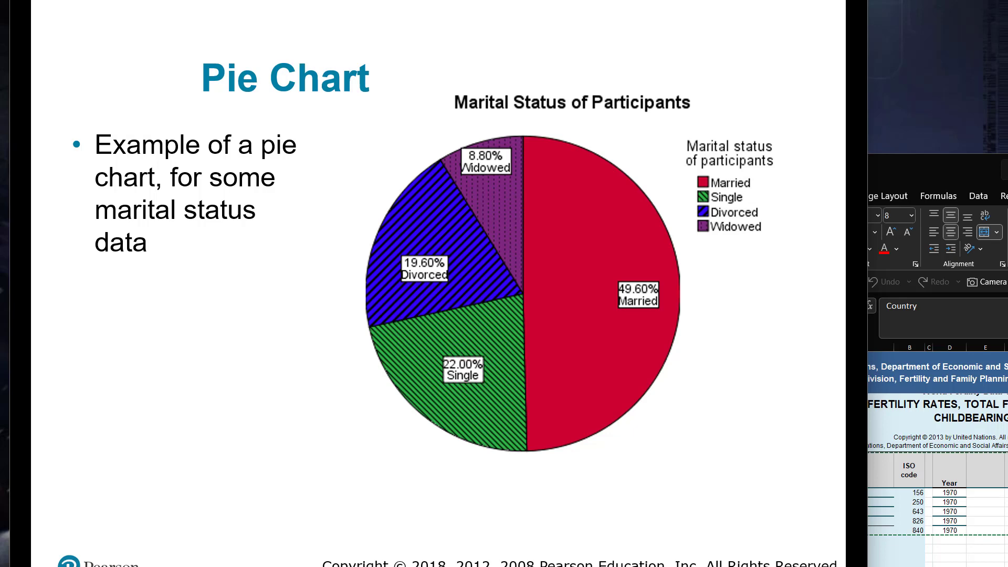
Switch back to the StatCrunch browser window, bring up the Hypertension Study.xlsx data, and close its "study makeup" bar plot
{"action": "key", "text": "alt+Tab"}
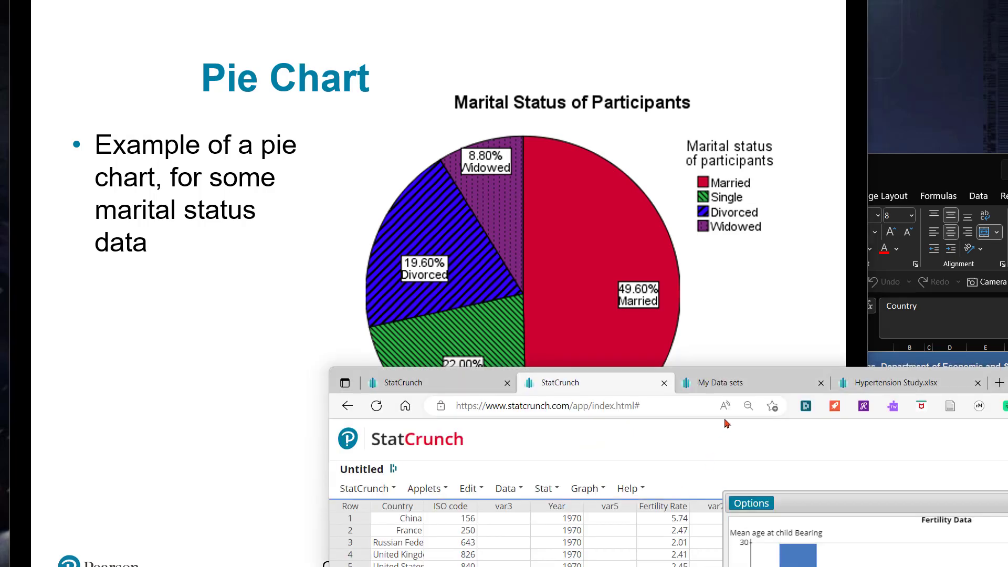
{"action": "left_click_drag", "start_coordinate": [809, 386], "coordinate": [765, 20]}
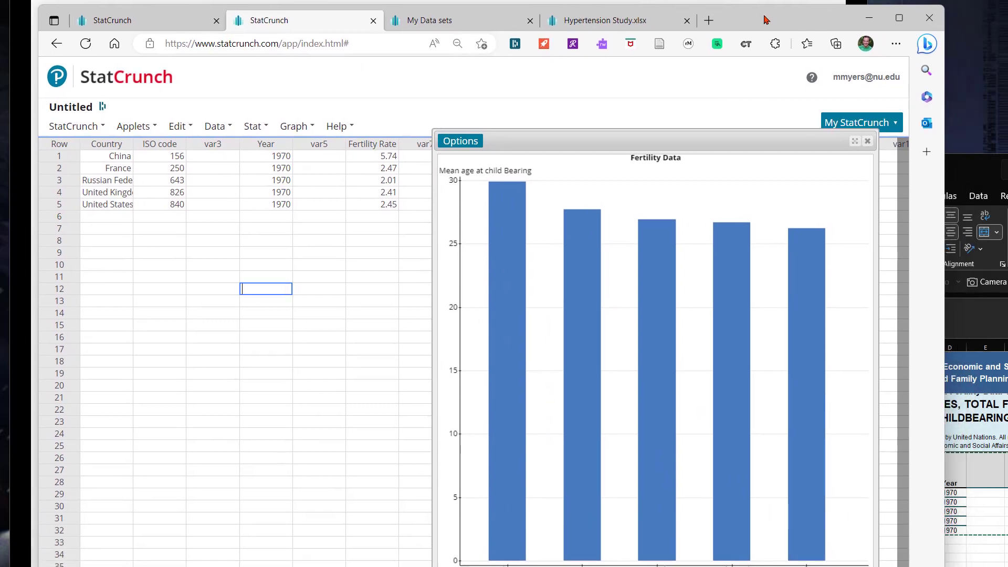
{"action": "left_click", "coordinate": [617, 22]}
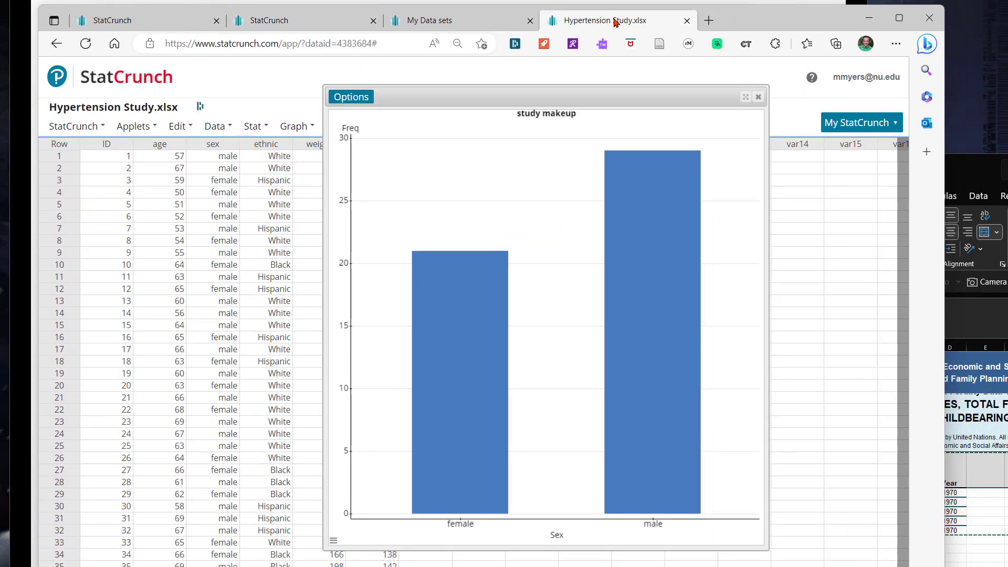
{"action": "left_click", "coordinate": [758, 96]}
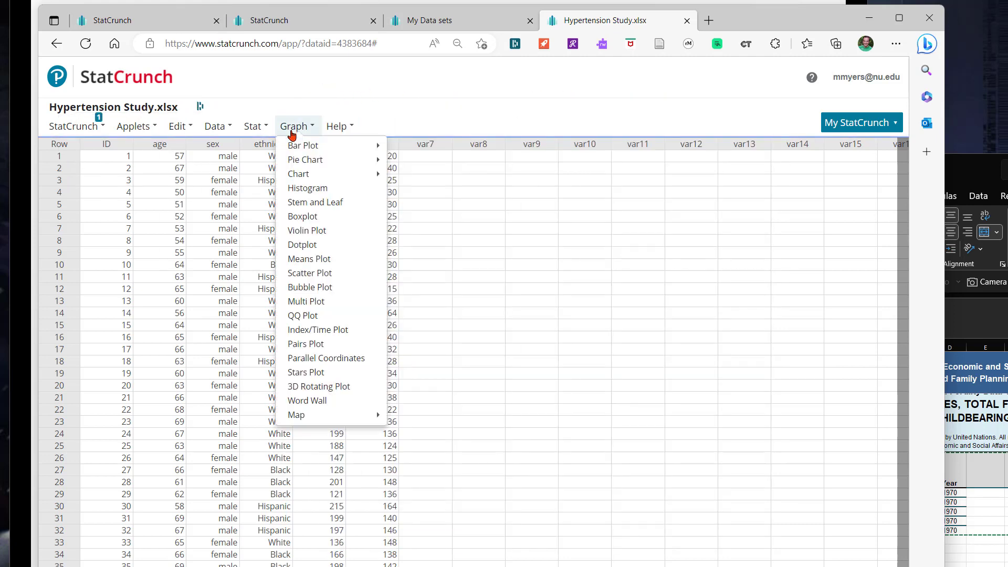
Set up a pie chart with data for the sex column, displaying only Percent of Total
{"action": "left_click", "coordinate": [292, 130]}
{"action": "mouse_move", "coordinate": [315, 160]}
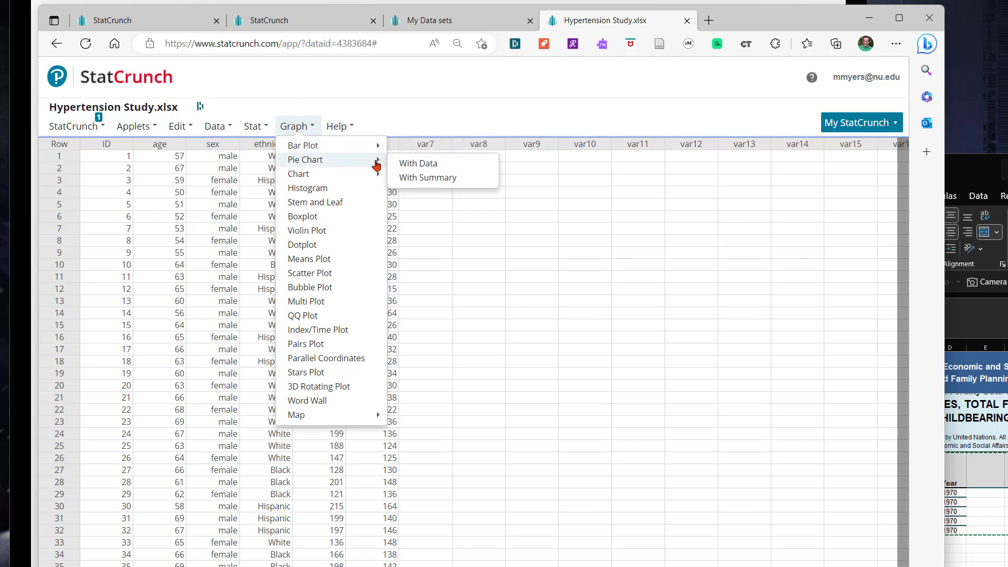
{"action": "left_click", "coordinate": [454, 167]}
{"action": "left_click", "coordinate": [345, 303]}
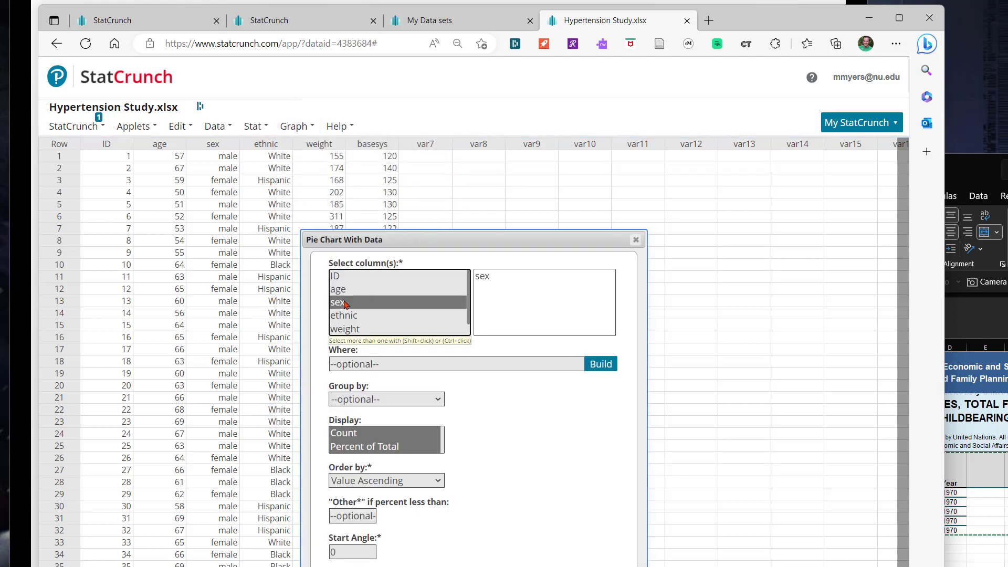
{"action": "left_click_drag", "start_coordinate": [444, 241], "coordinate": [561, 15]}
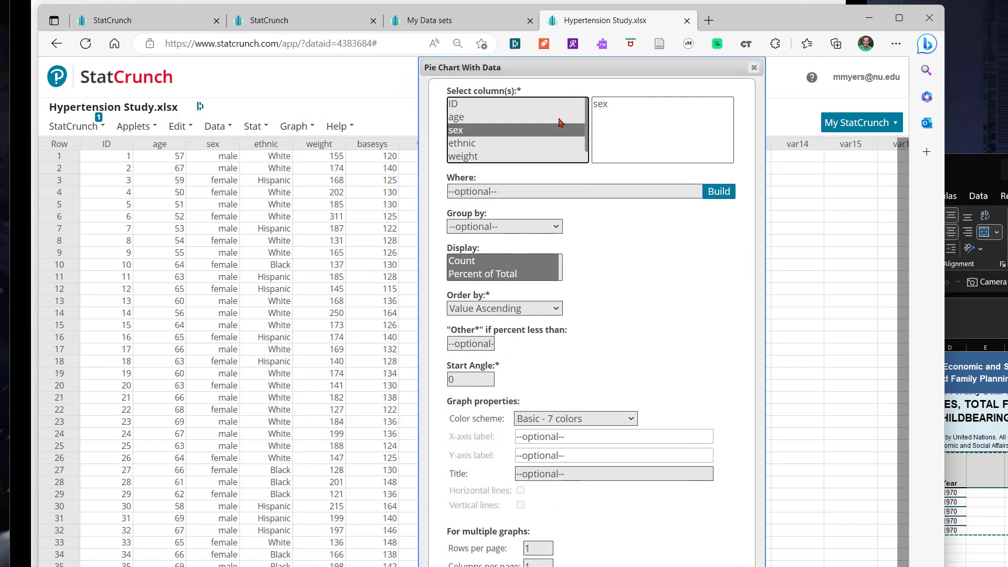
{"action": "left_click", "coordinate": [507, 273]}
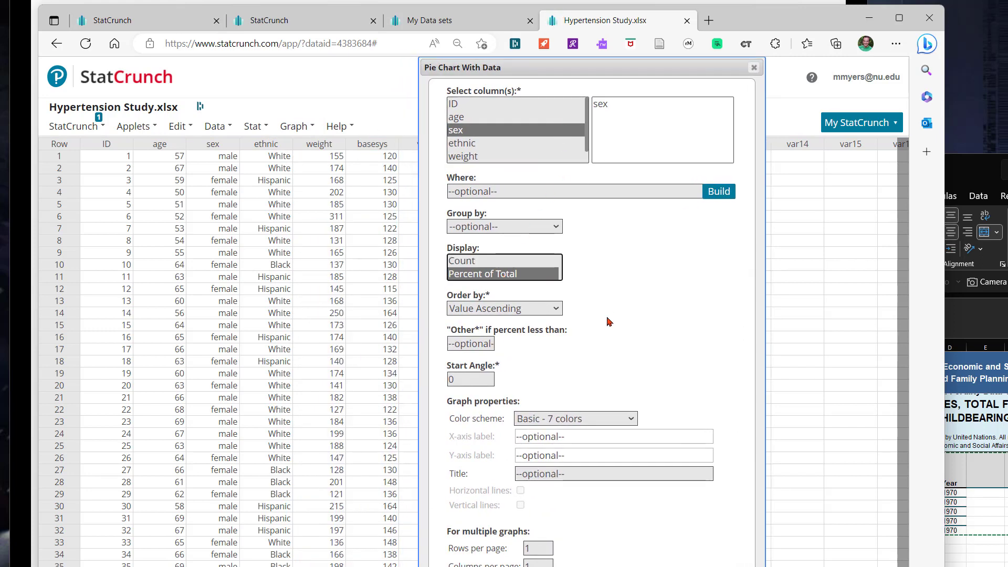
Title the pie chart "Study Make up" and compute it
{"action": "left_click", "coordinate": [541, 473]}
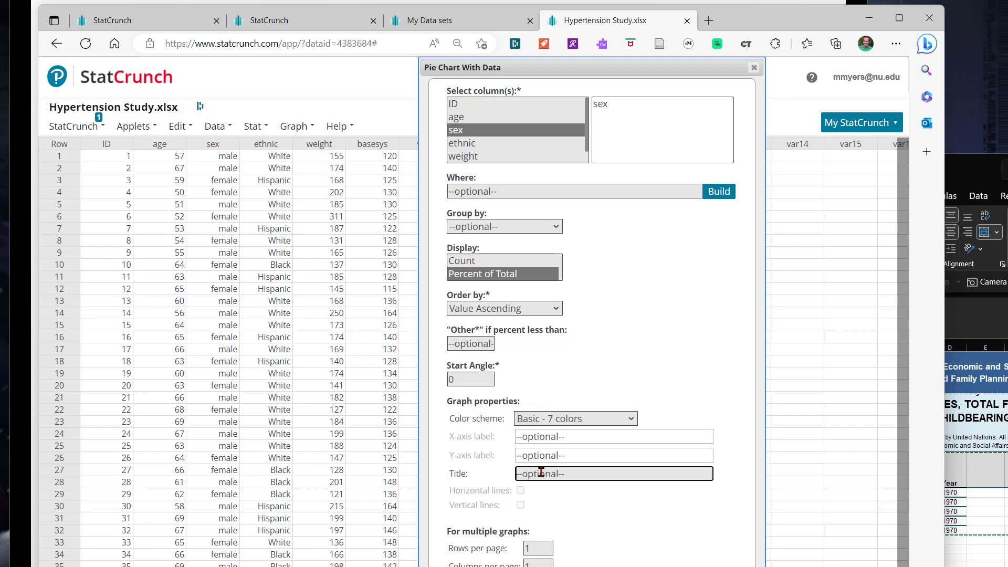
{"action": "type", "text": "Study Make up"}
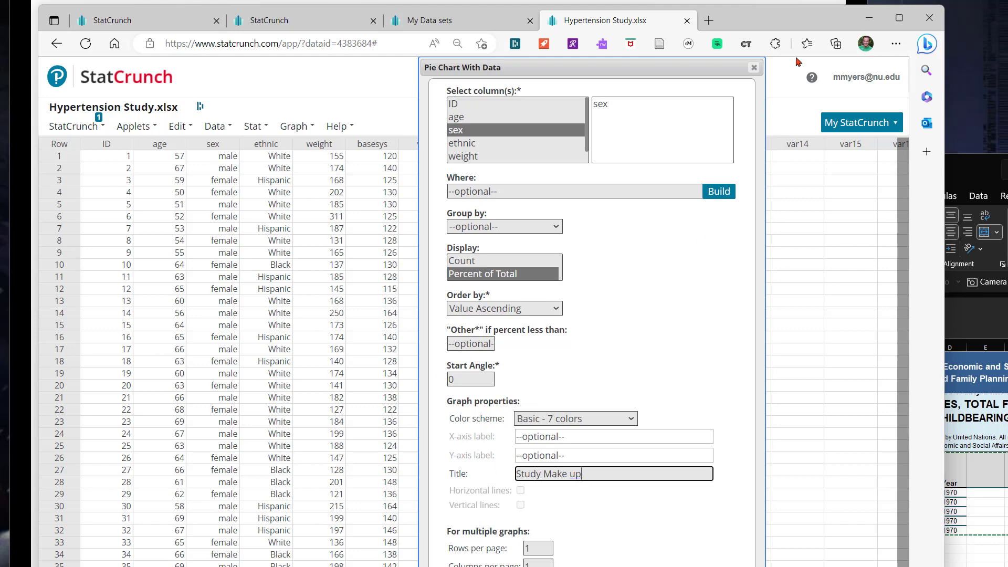
{"action": "left_click_drag", "start_coordinate": [797, 24], "coordinate": [841, 0]}
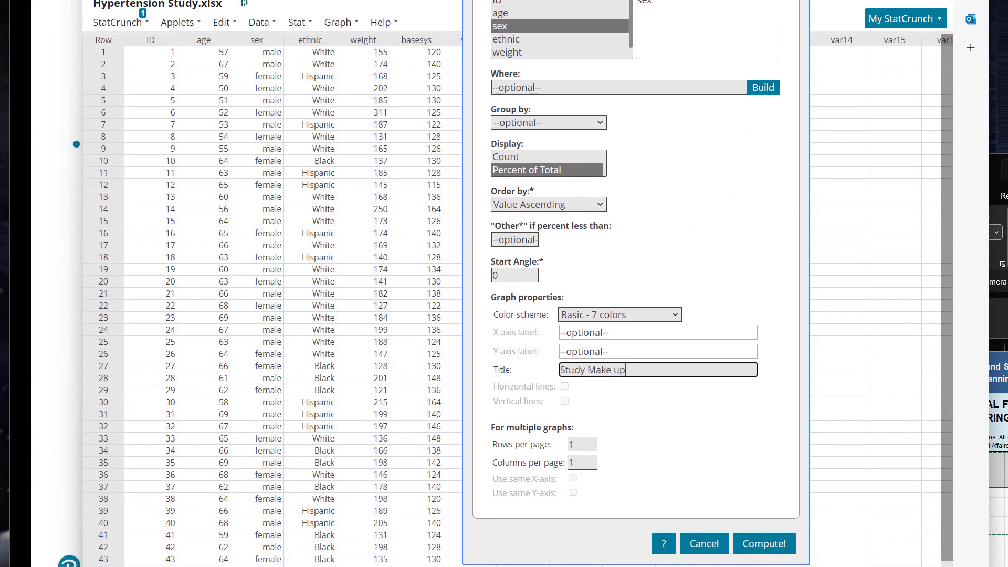
{"action": "left_click", "coordinate": [772, 542]}
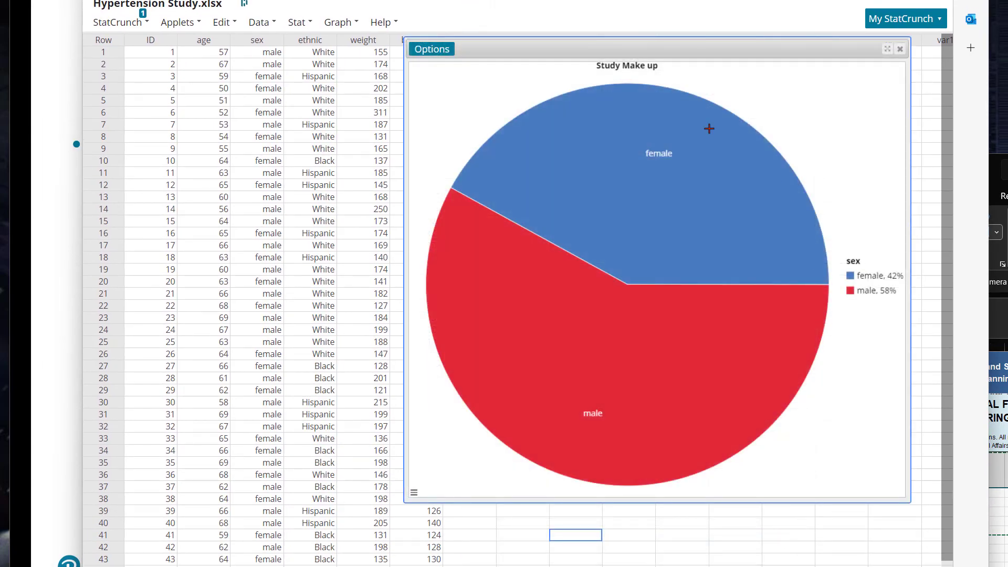